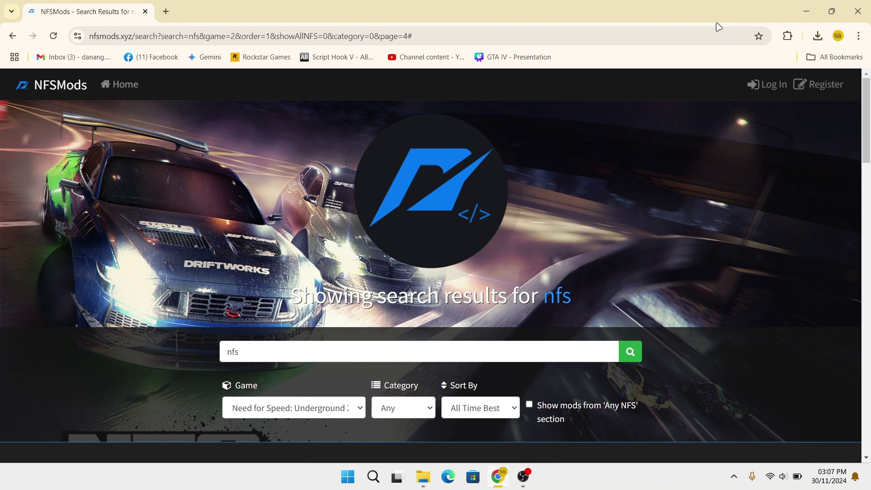
Scroll the Underground 2 search results to find the Nissan Silvia (S15) [Add-On] for NFSU2 card
scroll(694, 150, down, 5)
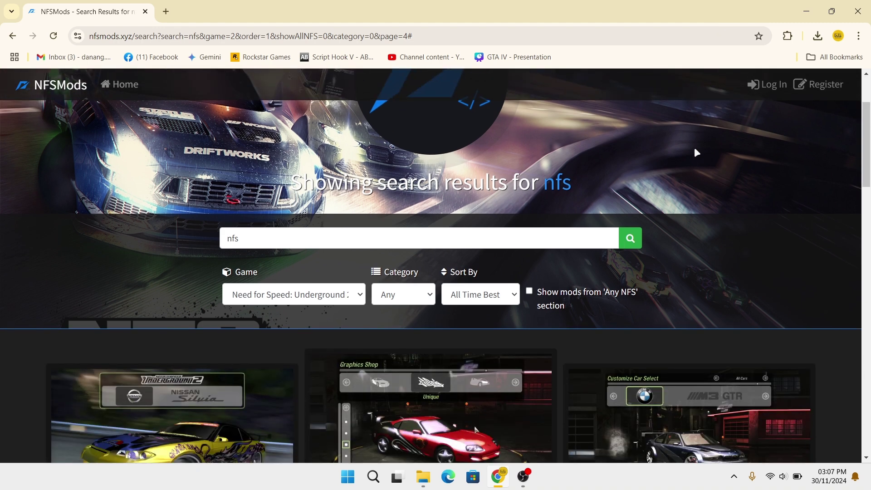
scroll(696, 153, down, 3)
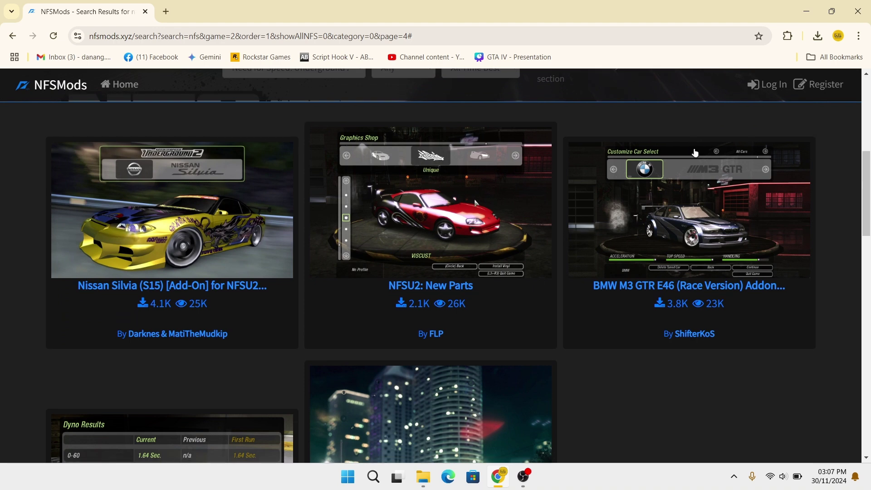
scroll(694, 152, up, 1)
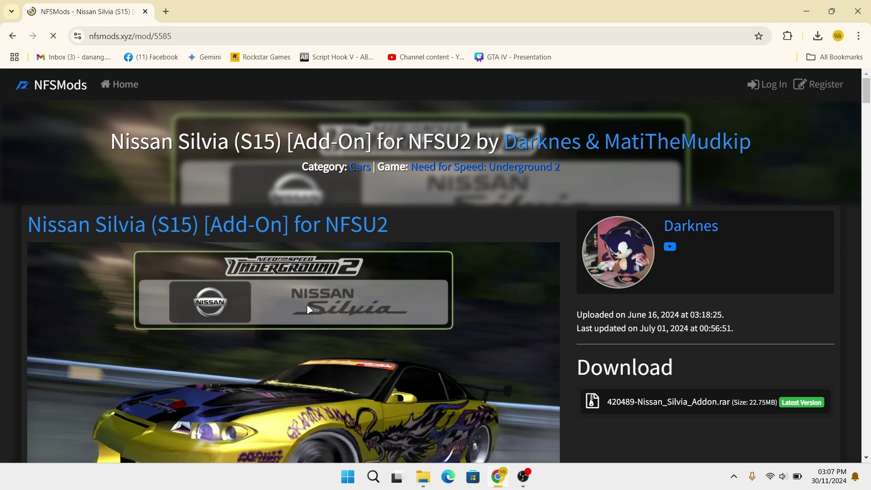
Download 420489-Nissan_Silvia_Addon.rar (22.7 MB) and open the archive in WinRAR
scroll(307, 308, down, 2)
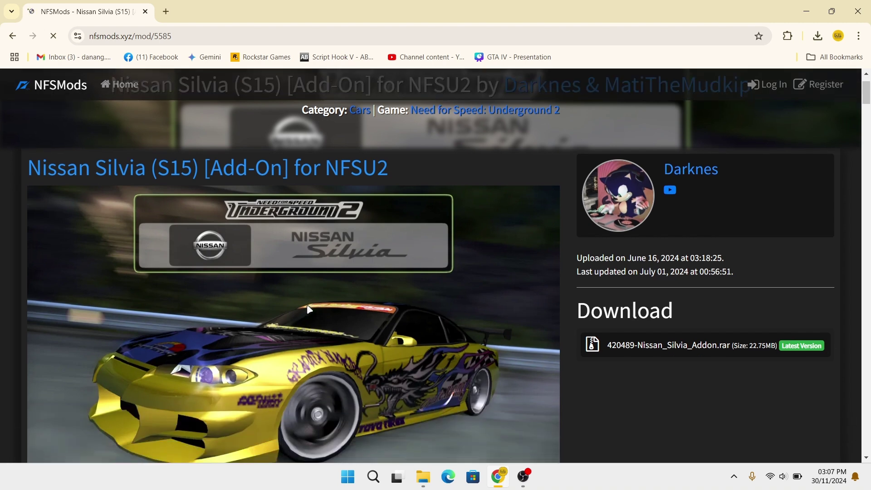
scroll(307, 309, down, 1)
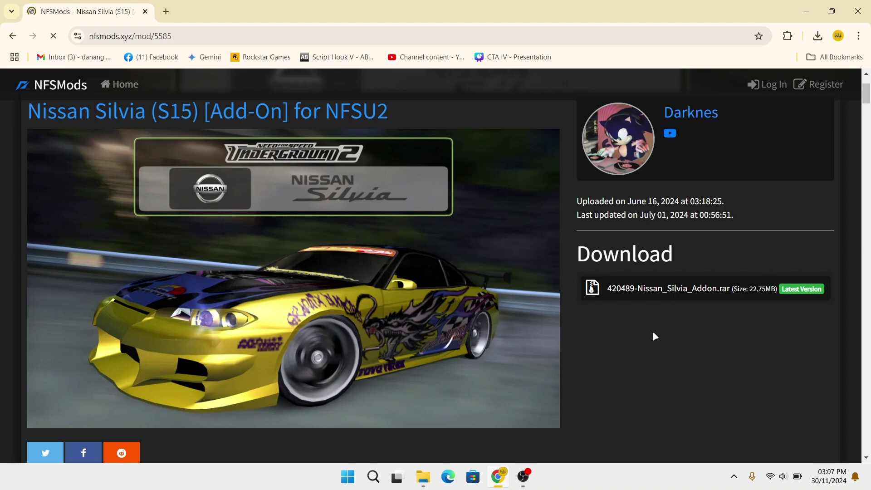
scroll(648, 321, down, 3)
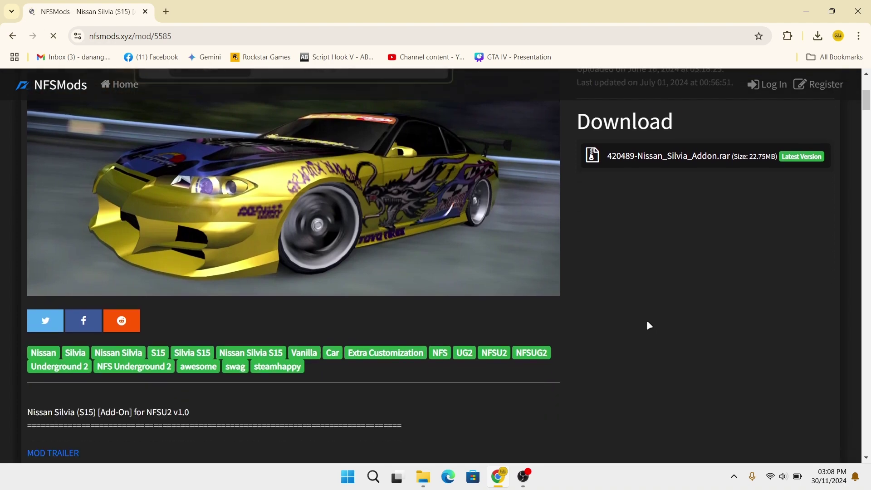
scroll(647, 322, down, 2)
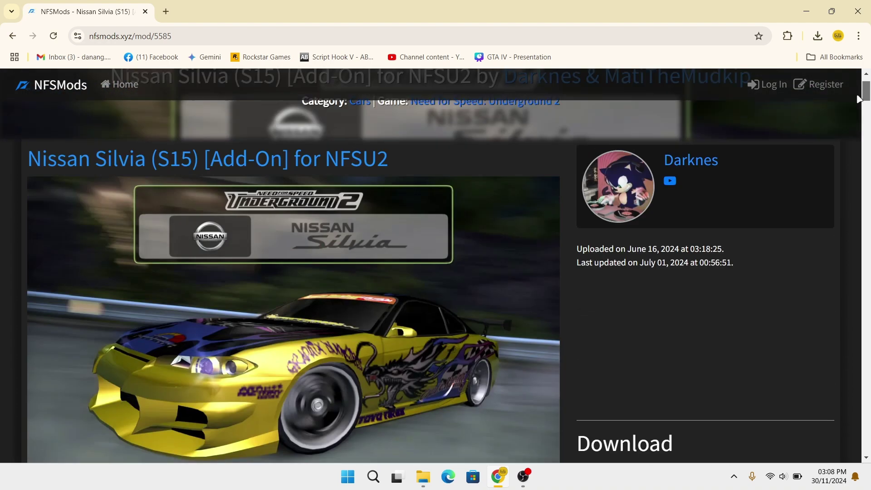
drag(864, 91, 864, 111)
scroll(786, 254, up, 5)
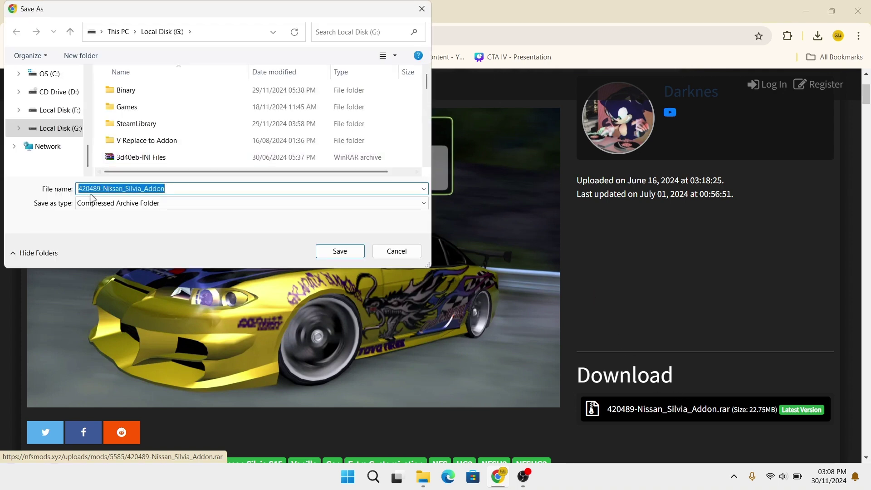
click(328, 255)
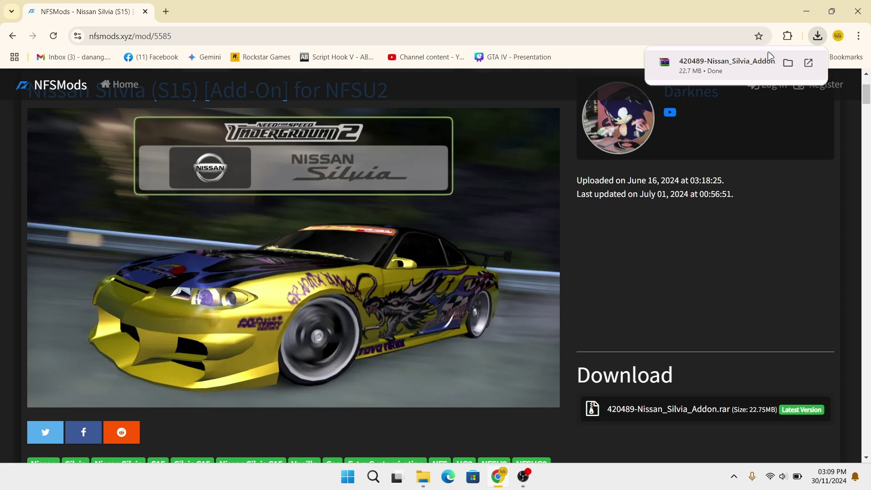
click(730, 66)
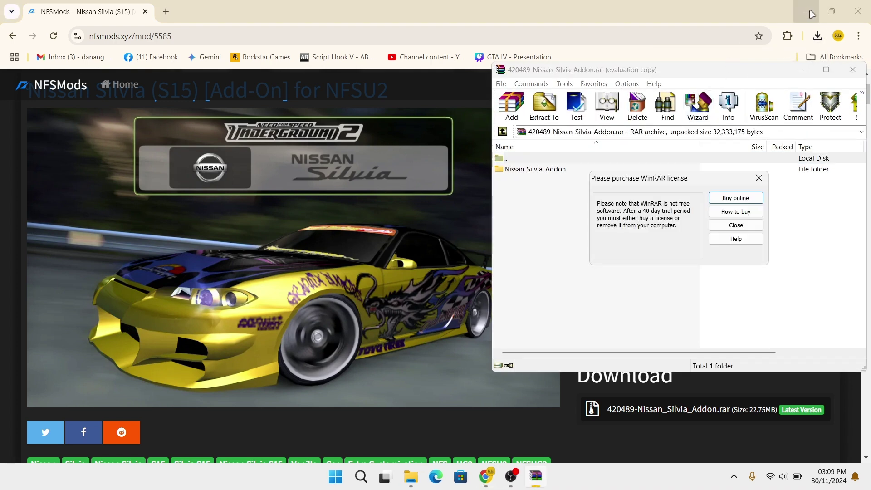
Dismiss WinRAR's licence reminder and minimise Chrome and the game folder to reveal the desktop
click(760, 179)
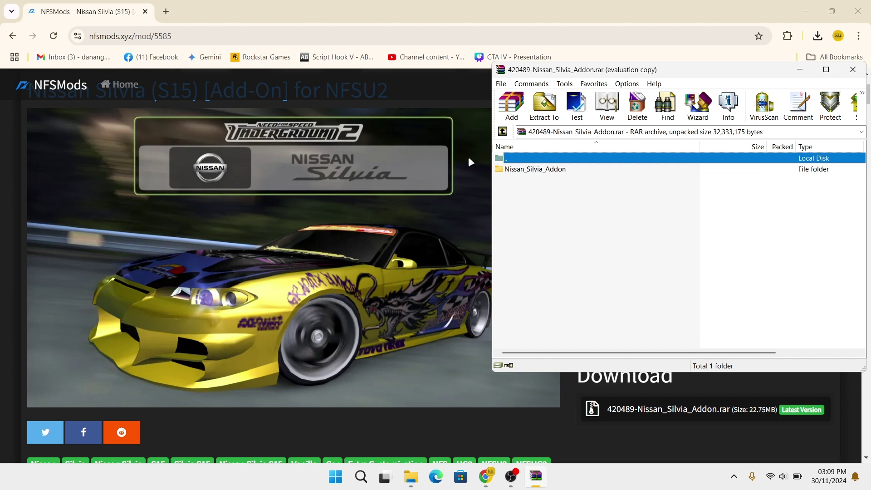
click(805, 13)
click(804, 13)
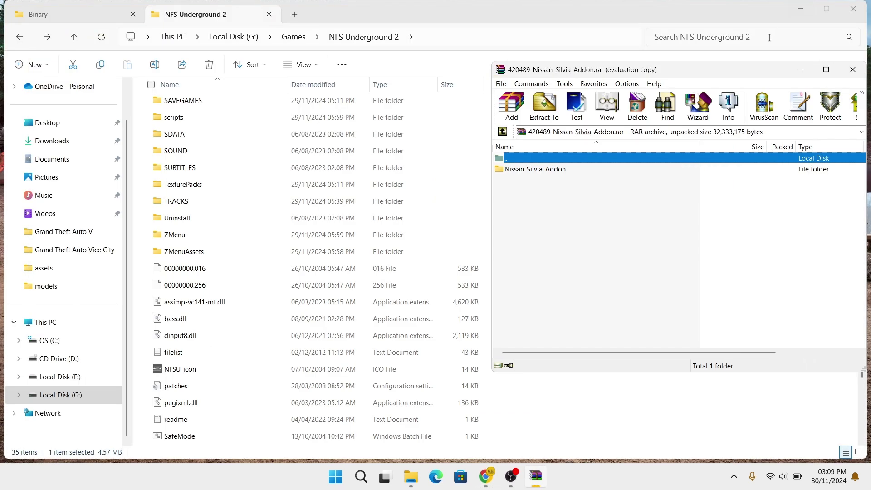
click(802, 14)
Extract Nissan_Silvia_Addon onto the desktop and restore the NFS Underground 2 folder window
drag(548, 169, 369, 169)
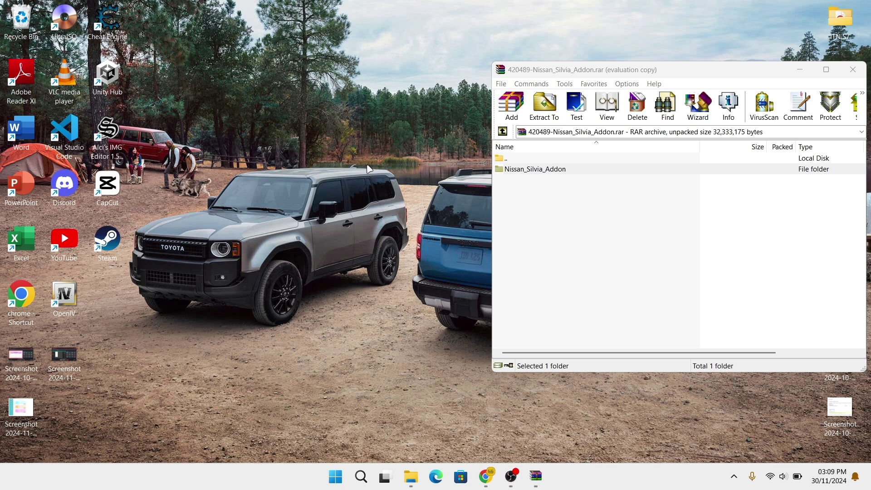
drag(20, 18, 244, 149)
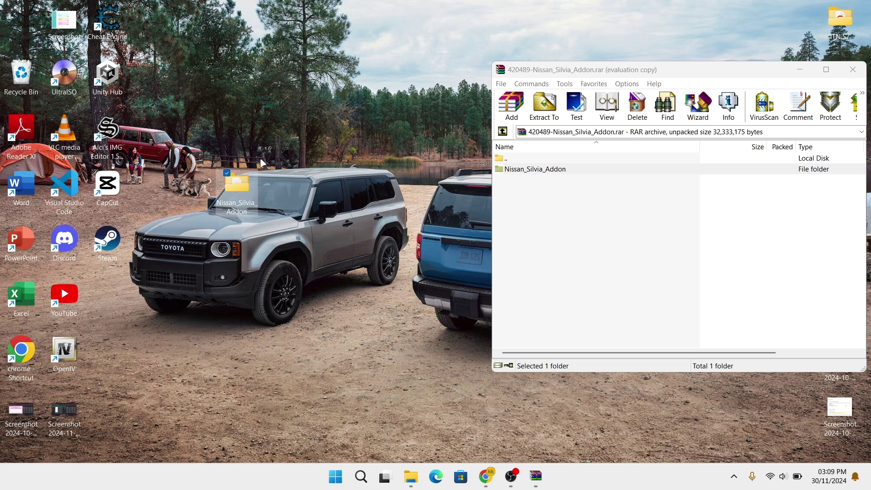
click(412, 482)
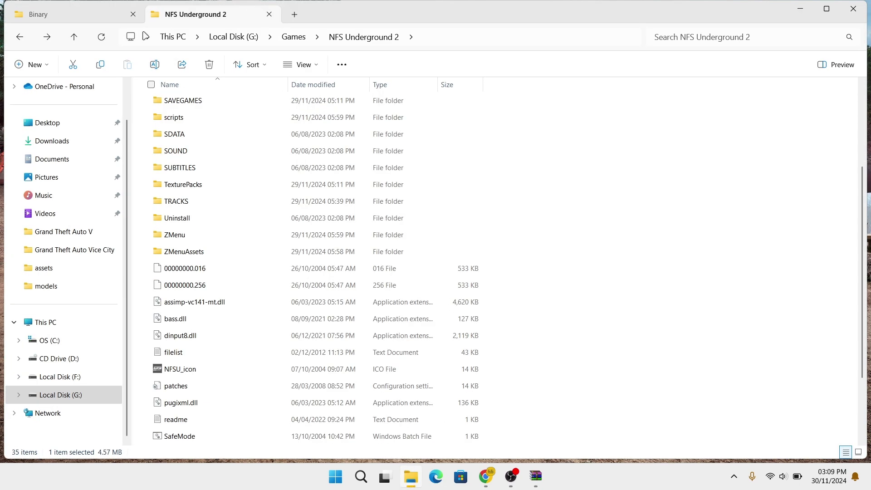
Switch File Explorer to the Binary tool folder showing the Binary application
click(104, 15)
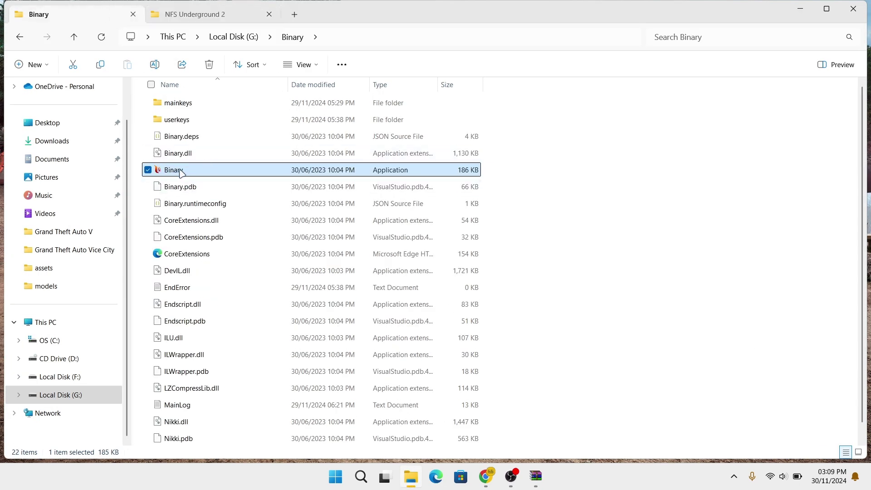
mouse_move(164, 175)
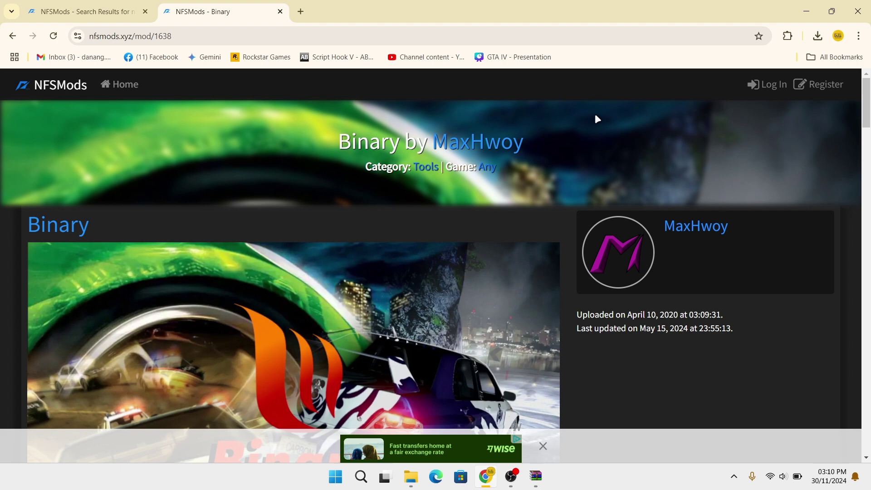
Follow the GitHub badge next to Binary v2.9.0 to its release page, then minimise Chrome
scroll(596, 119, down, 2)
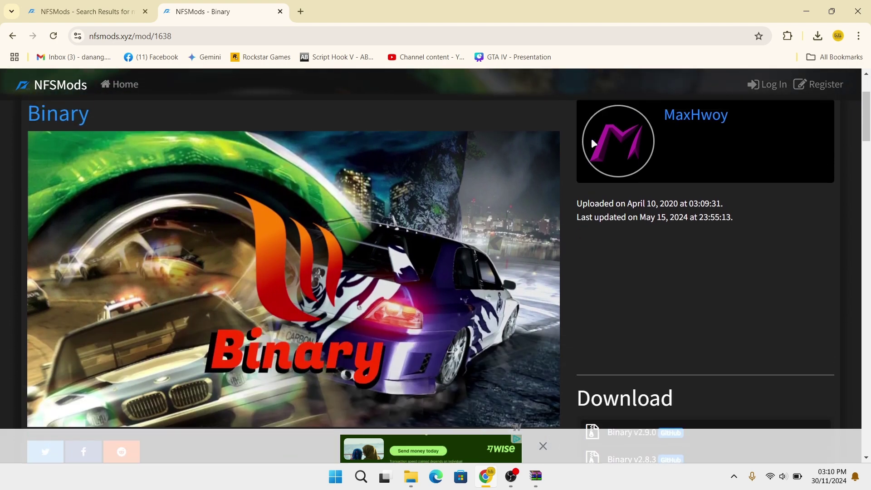
scroll(305, 165, up, 2)
scroll(317, 190, down, 4)
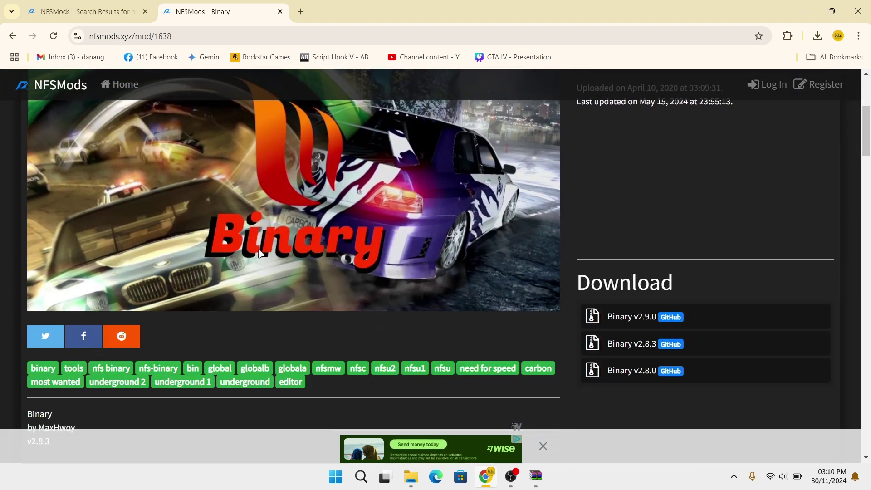
scroll(260, 253, down, 2)
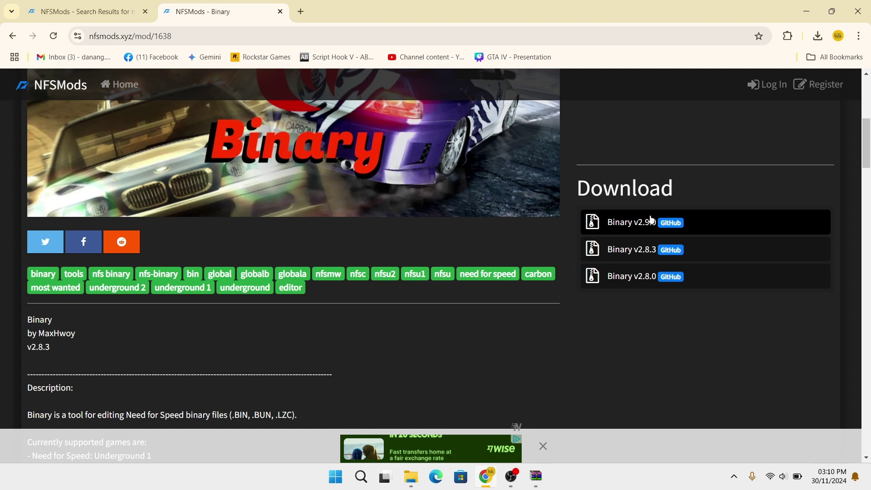
click(672, 223)
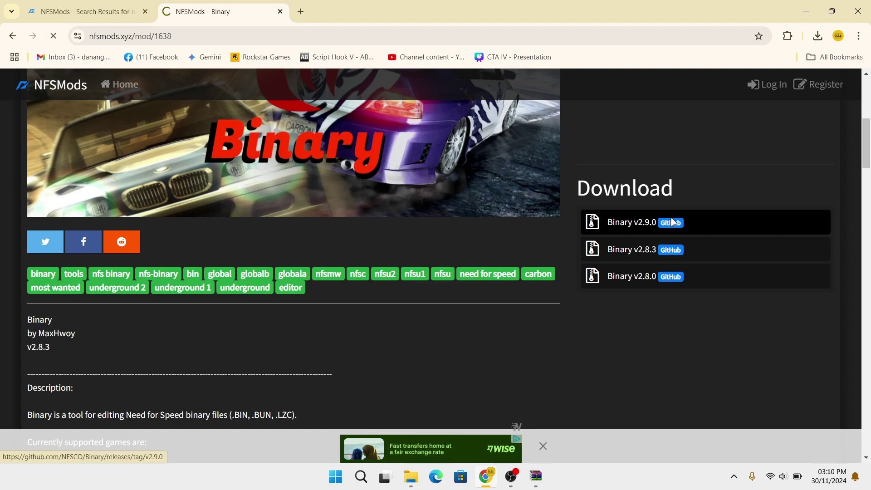
scroll(271, 200, down, 4)
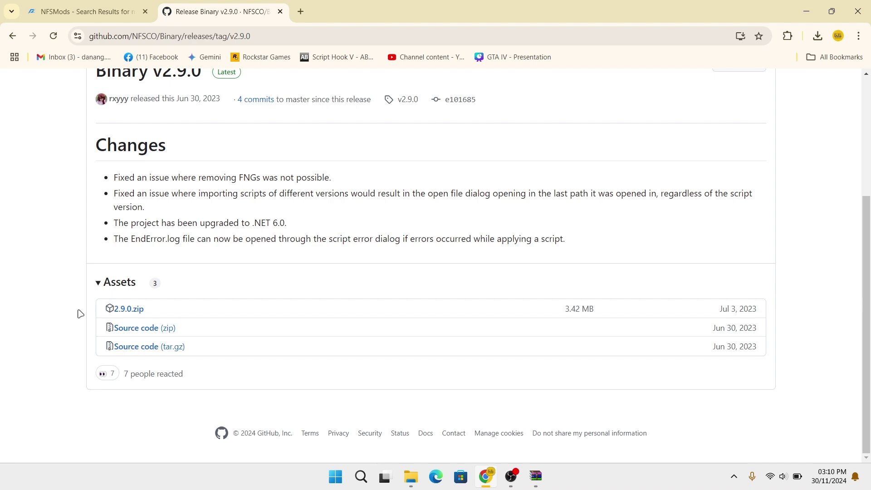
click(808, 17)
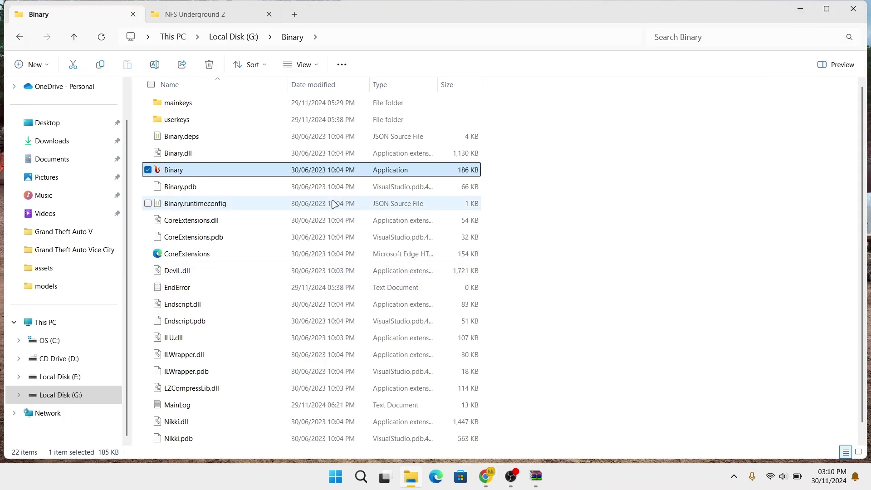
Run Binary as administrator and minimise File Explorer to reveal its window
right_click(172, 172)
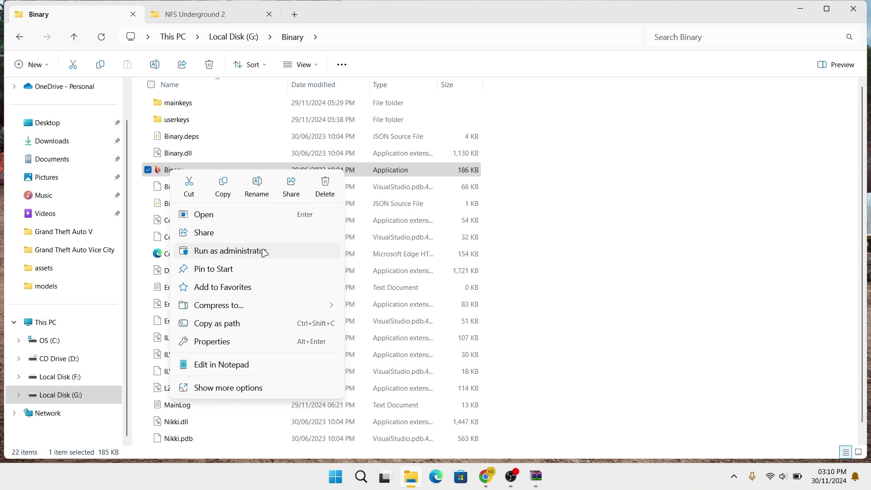
click(219, 253)
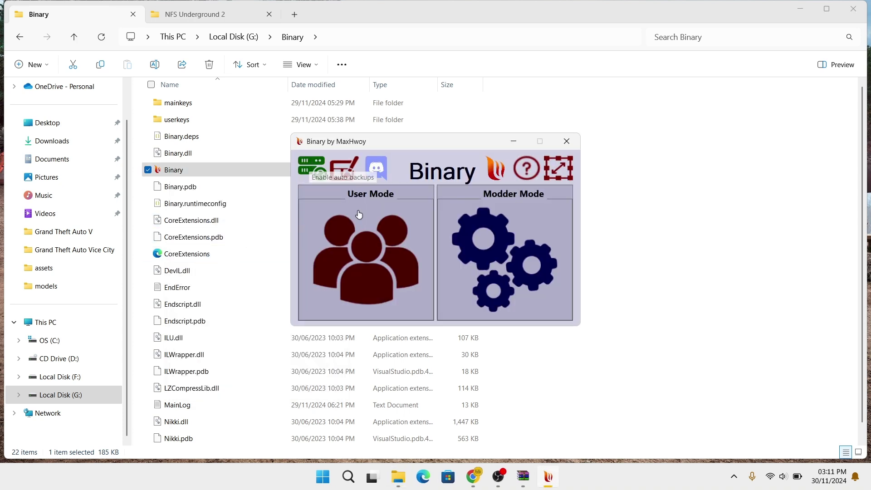
click(801, 10)
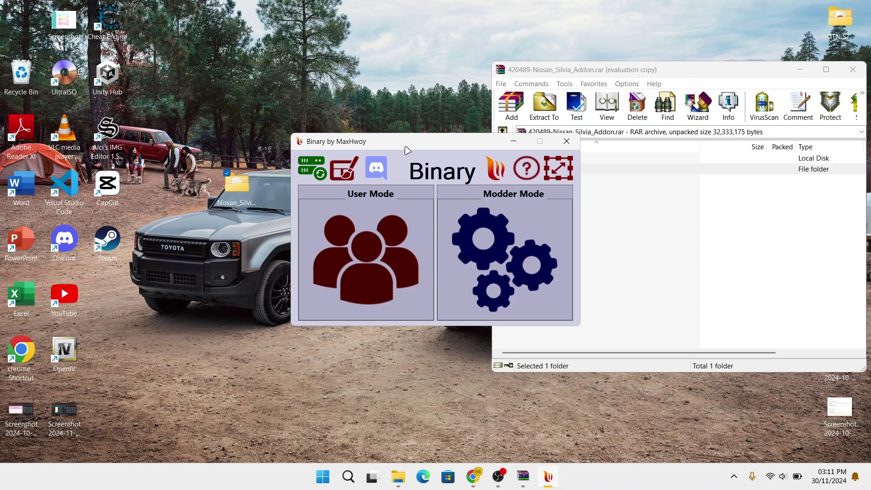
Close WinRAR, move Binary right, and inspect then close the desktop Nissan_Silvia_Addon folder
click(854, 69)
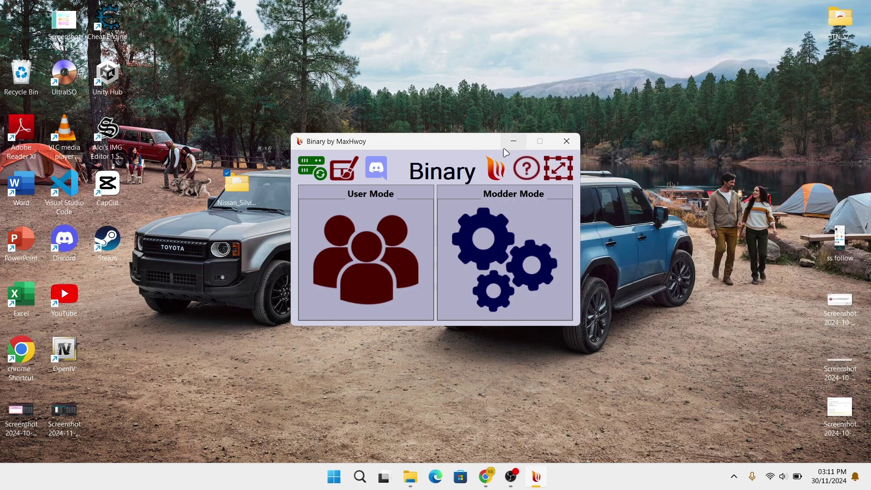
drag(451, 142, 657, 136)
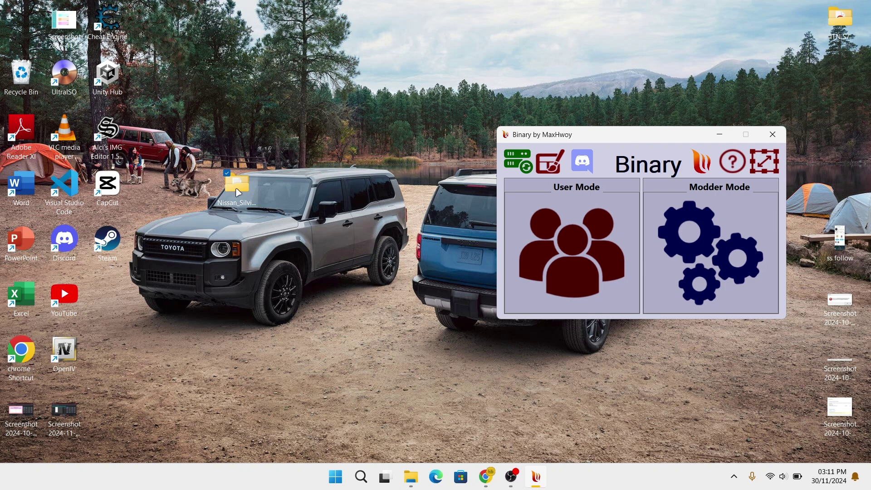
click(236, 192)
double_click(241, 191)
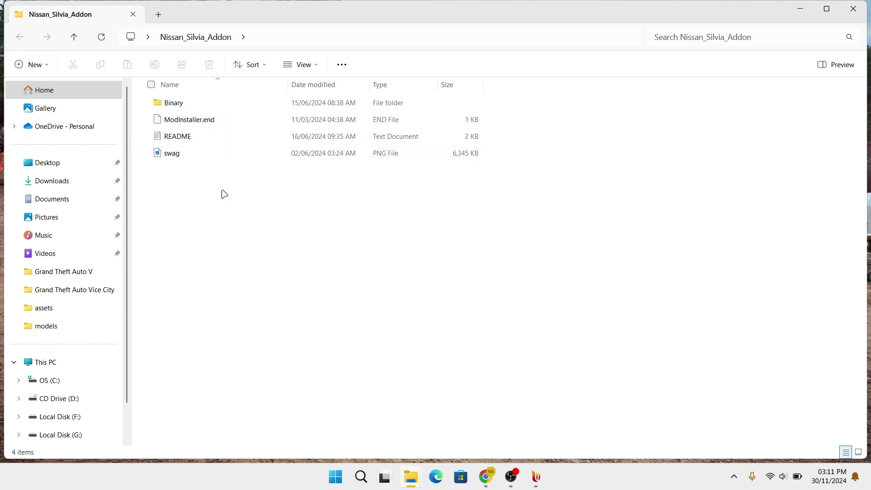
click(853, 9)
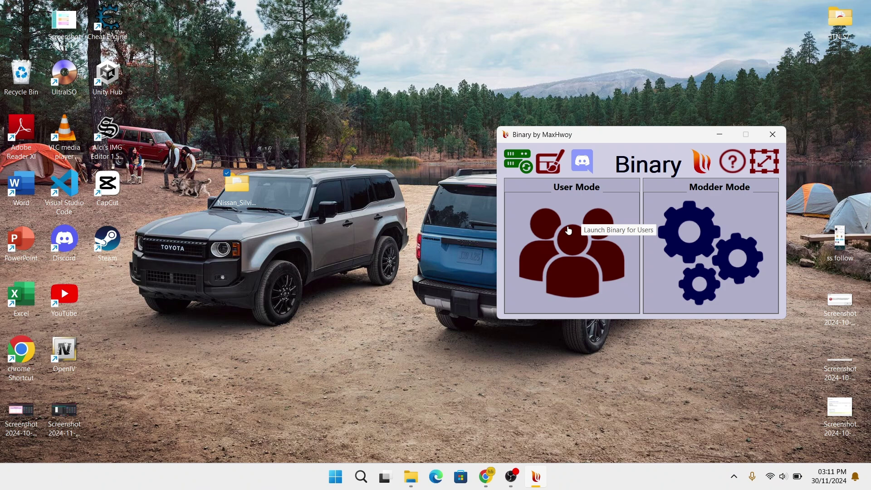
In User Mode, load ModInstaller.end from the desktop Nissan_Silvia_Addon folder
click(569, 231)
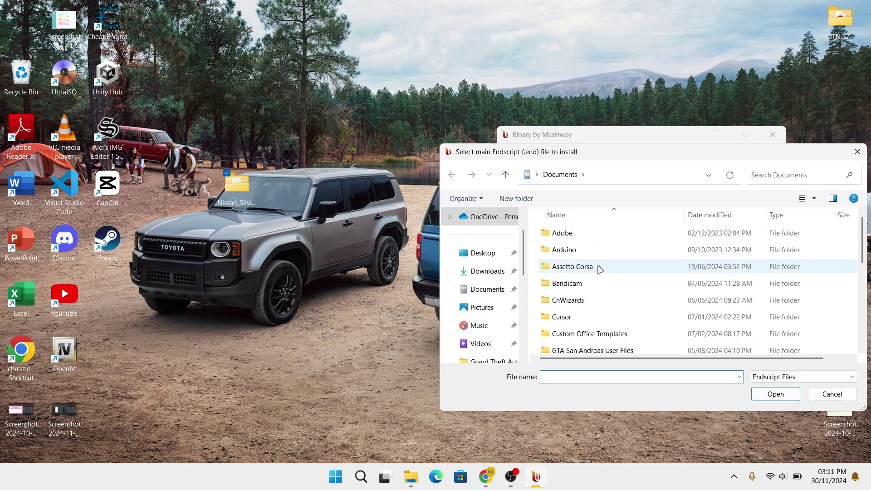
click(491, 253)
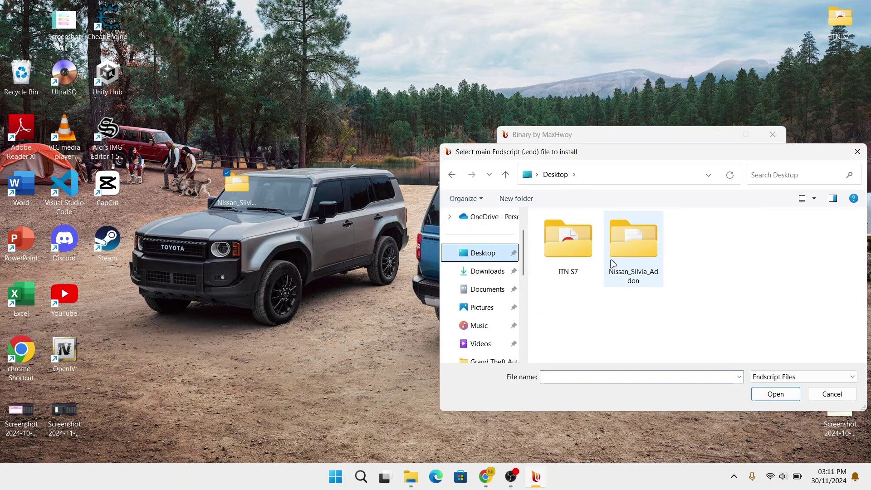
double_click(639, 259)
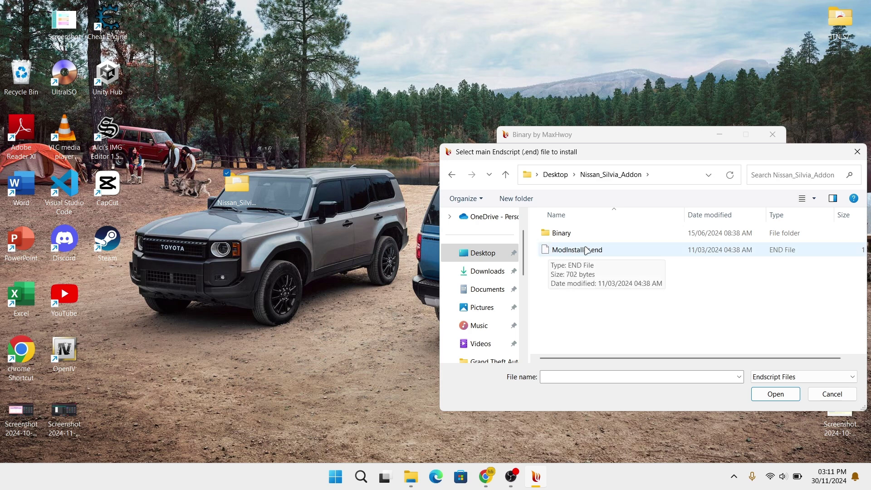
click(586, 250)
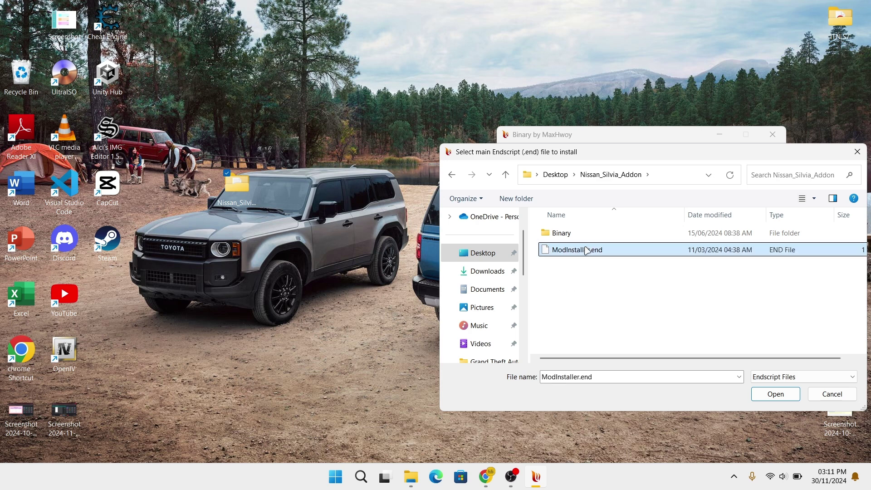
click(773, 395)
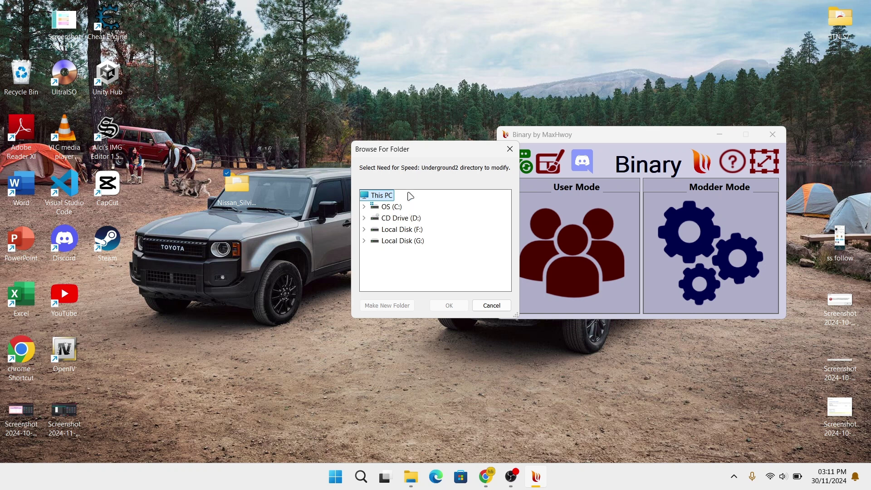
Set G:\Games\NFS Underground 2 as the game directory
double_click(390, 241)
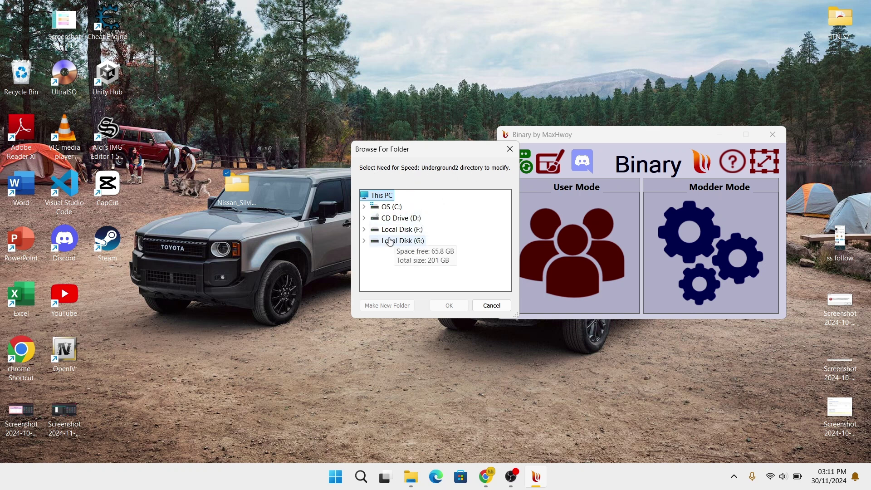
double_click(395, 252)
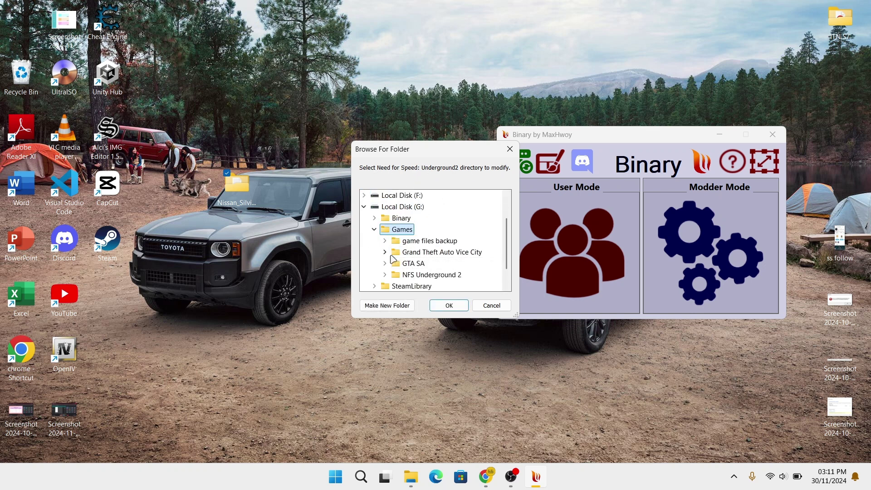
double_click(432, 275)
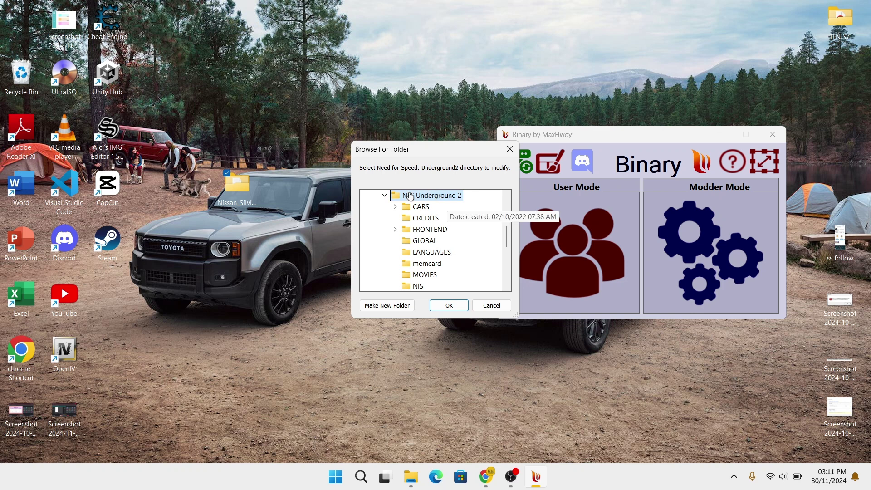
click(453, 305)
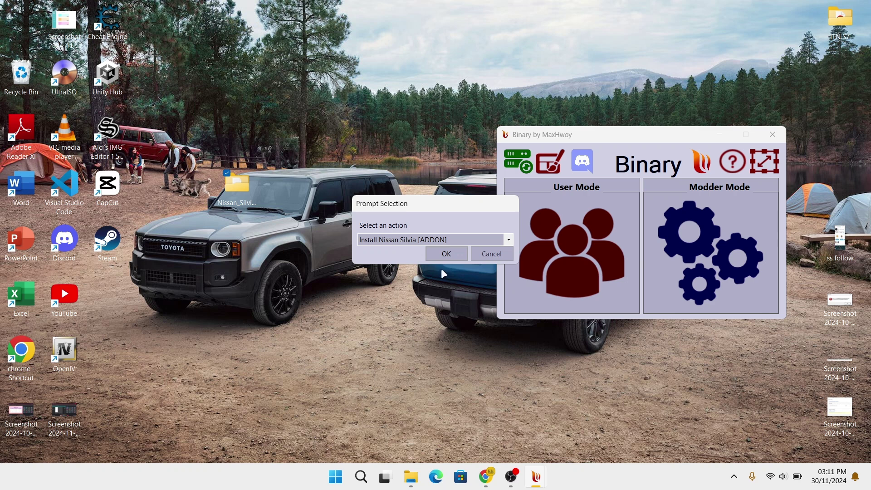
Run Install Nissan Silvia [ADDON], then choose Install High Quality Silvia Menu Logo
click(509, 239)
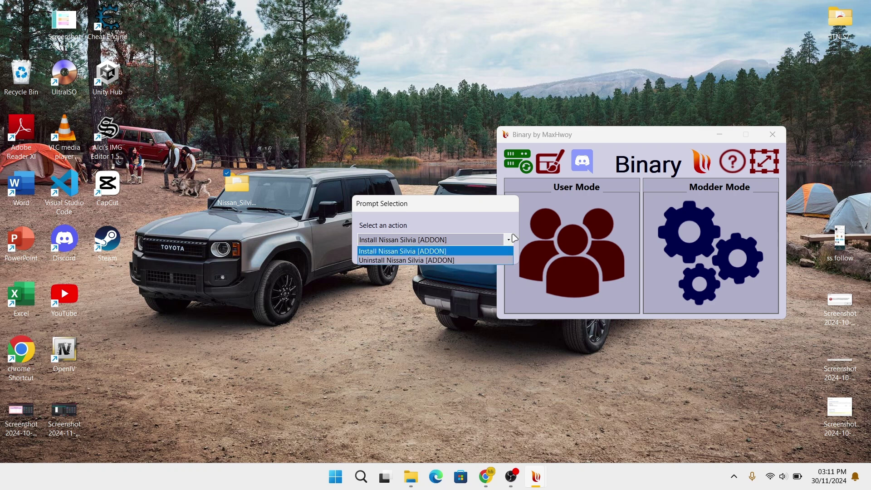
click(384, 252)
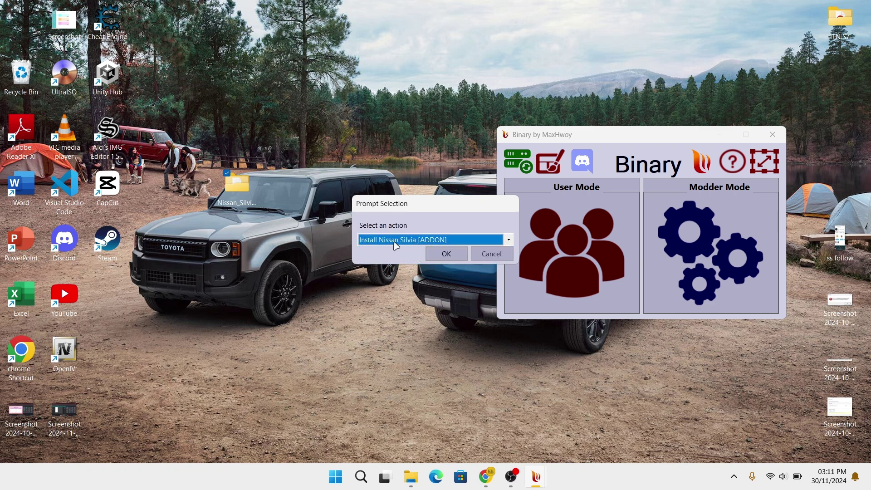
click(450, 255)
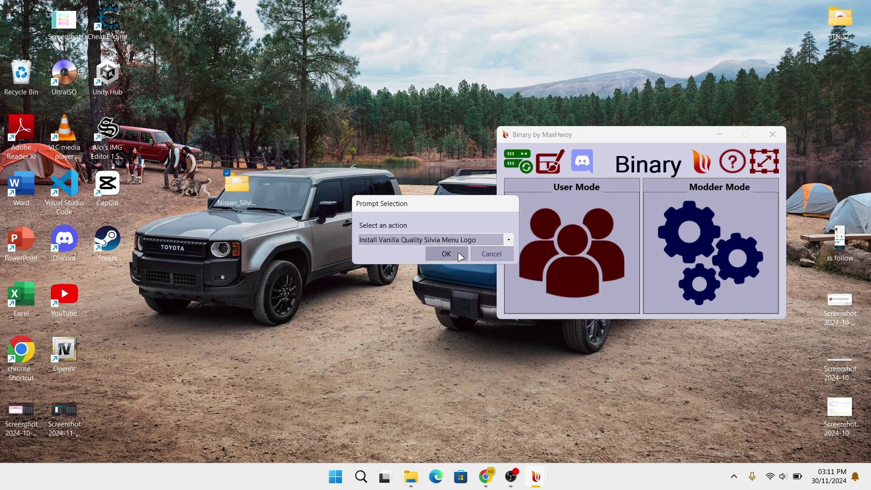
click(508, 240)
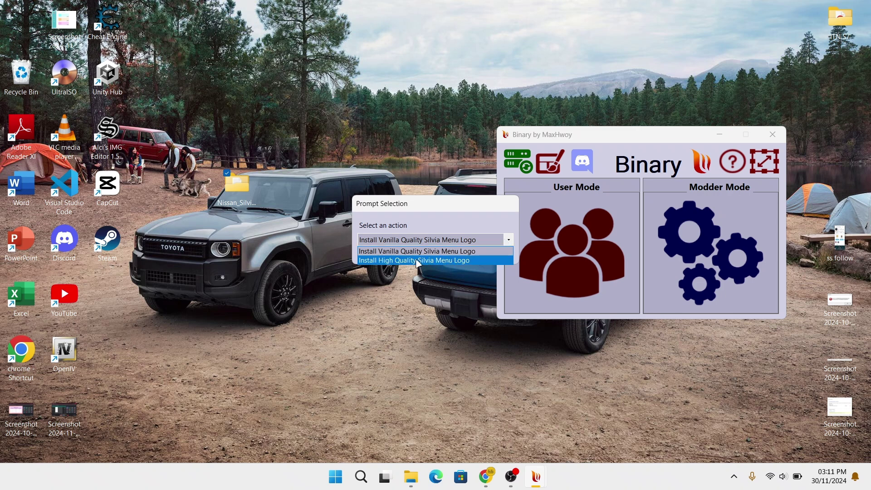
click(387, 260)
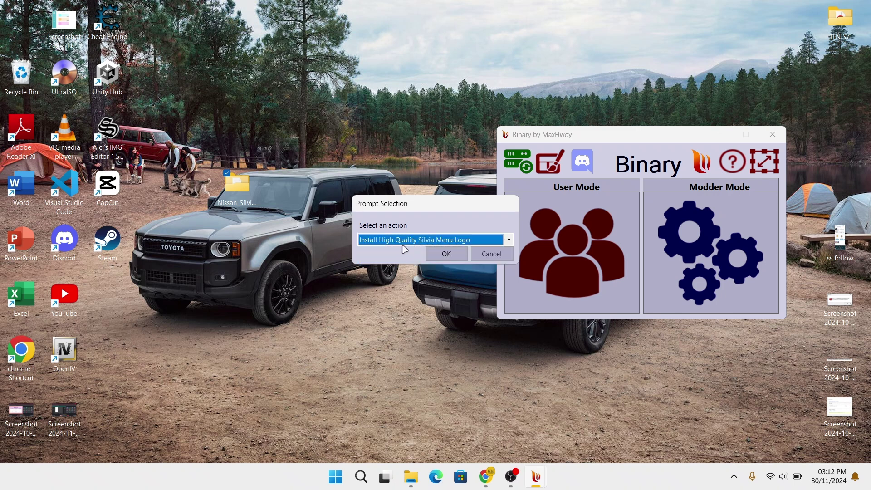
click(449, 253)
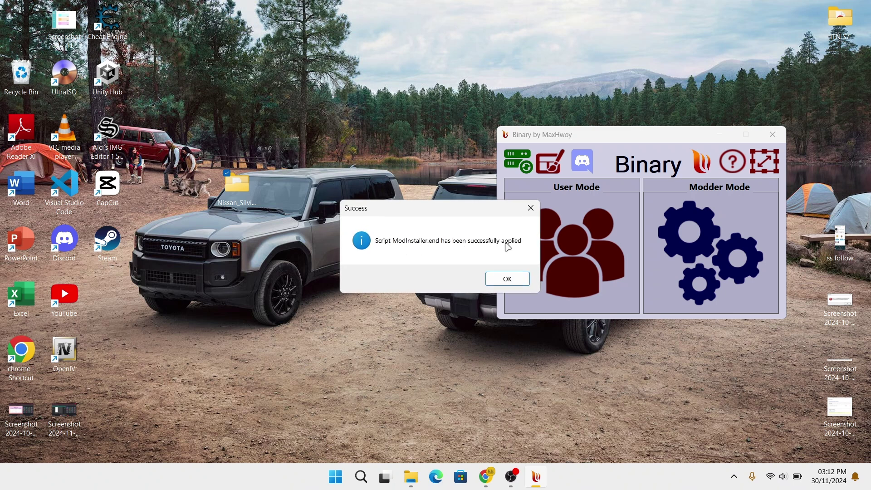
Acknowledge success, save the modified files, decline running the game, and close Binary
click(509, 279)
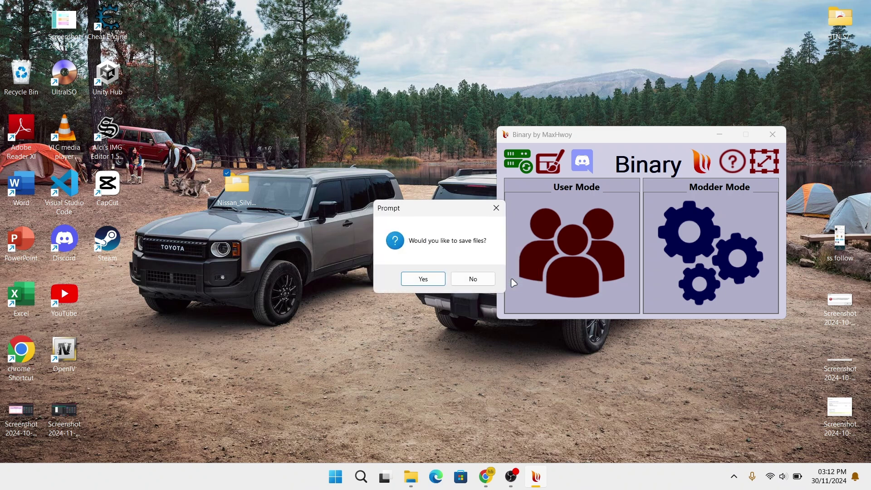
click(434, 278)
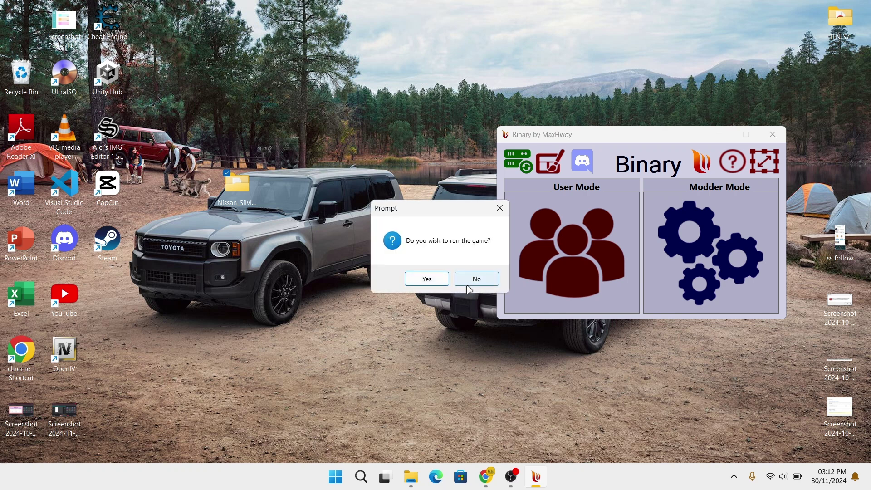
click(477, 281)
drag(615, 139, 501, 140)
click(661, 136)
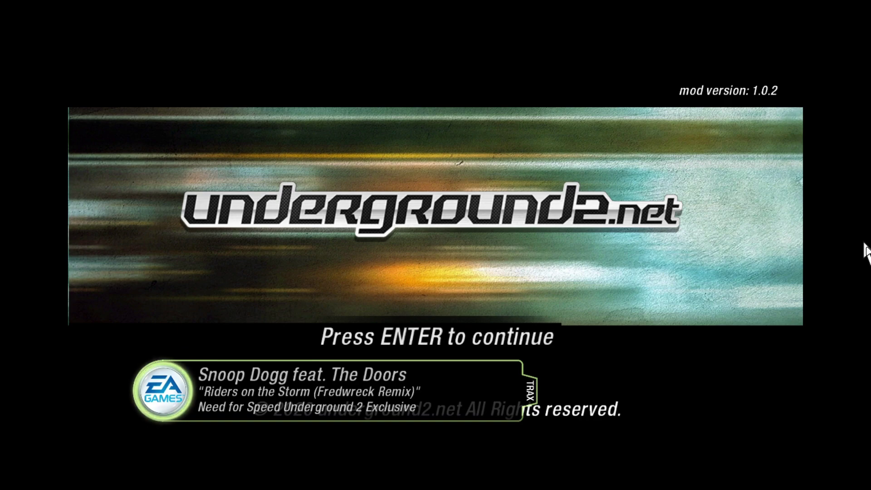
Continue past the splash screen, clear the default NAME and type a player name
key(Return)
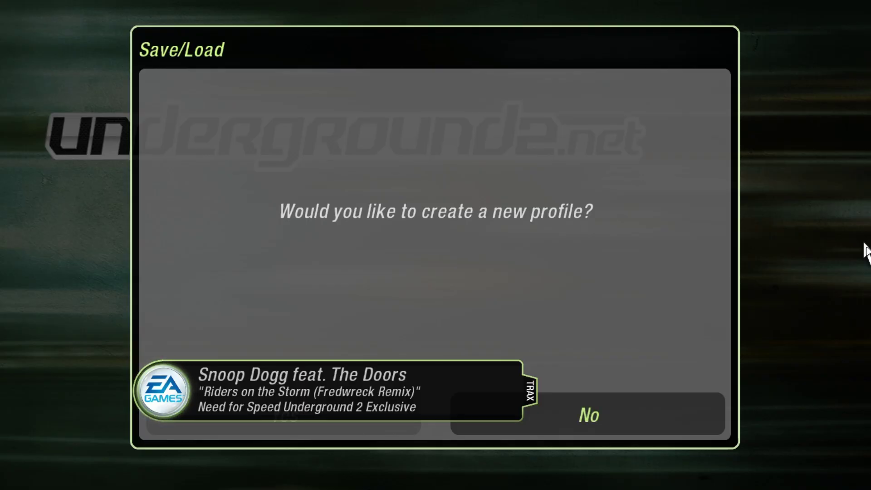
key(BackSpace)
key(BackSpace)
key(BackSpace)
key(BackSpace)
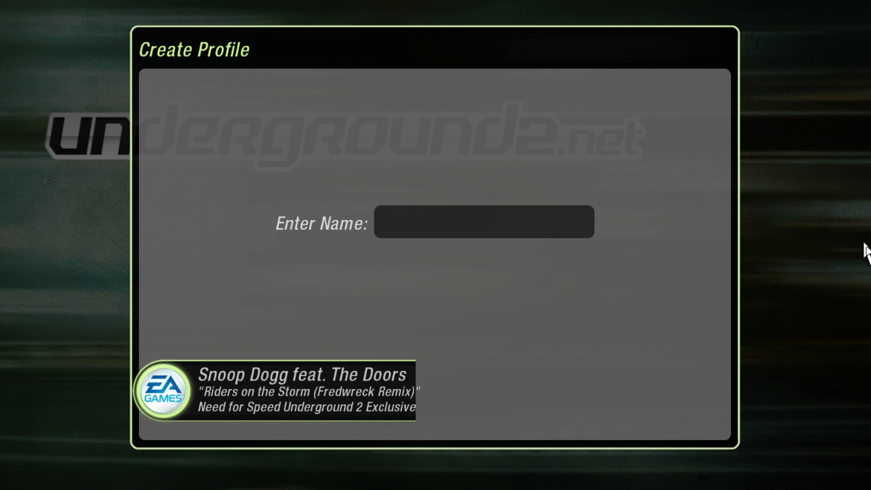
text(MrGl)
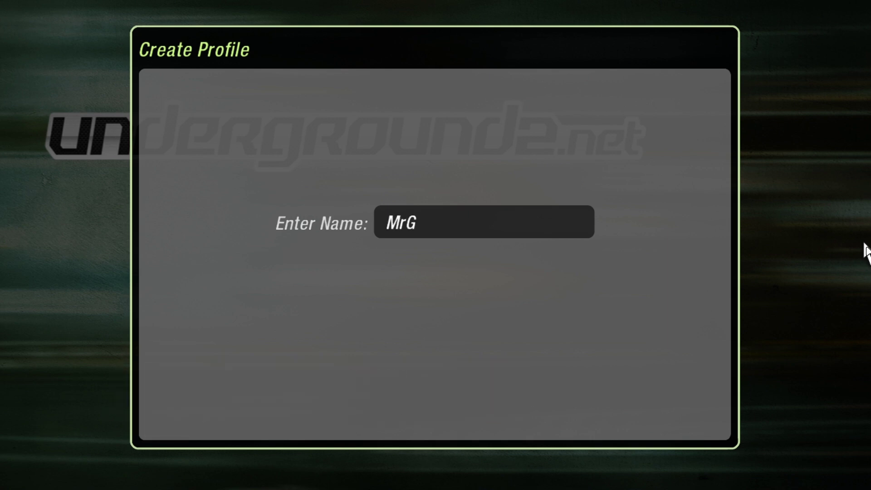